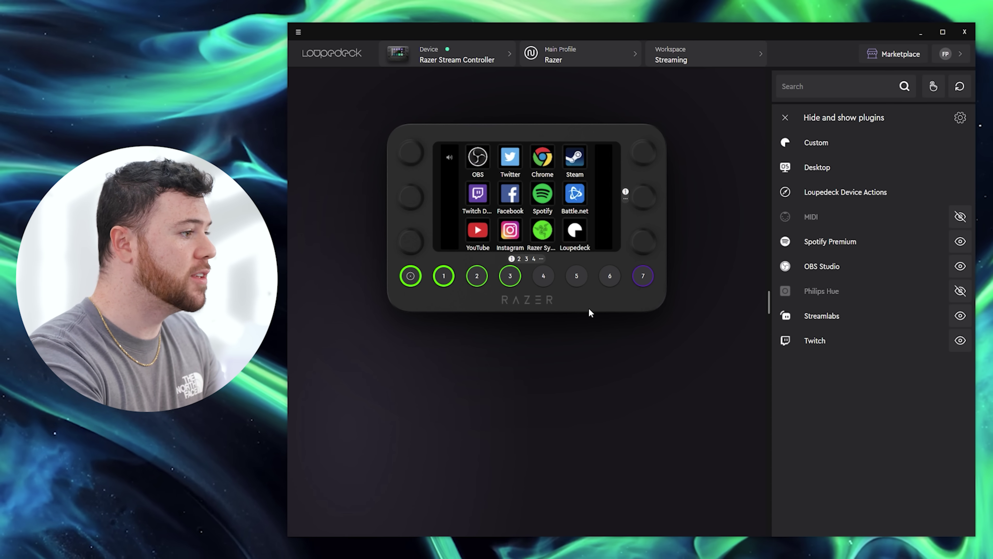
Cycle the touch pages from Twitch Chat through Sounds & Music to Streaming Center
{"action": "left_click", "coordinate": [508, 278]}
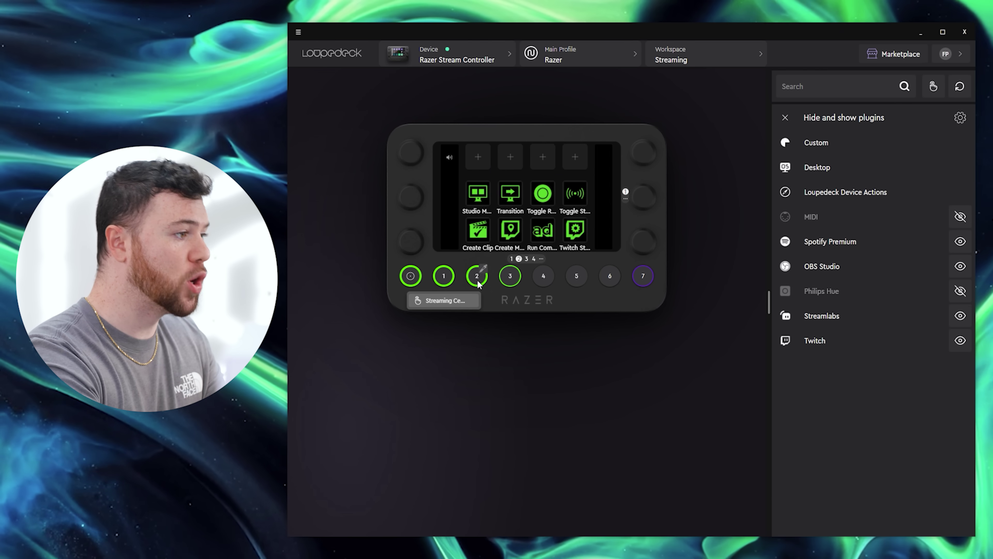
{"action": "left_click", "coordinate": [507, 279]}
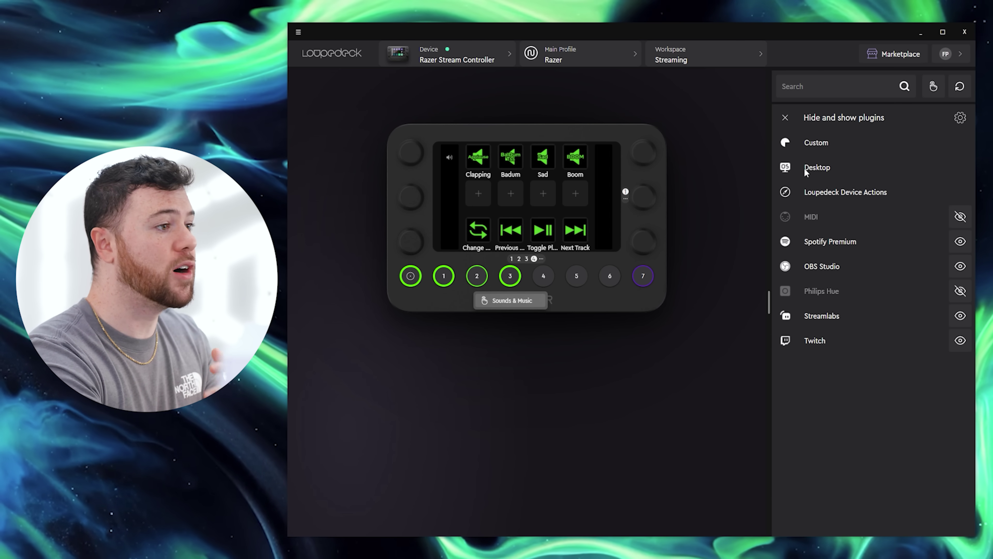
{"action": "left_click", "coordinate": [511, 275]}
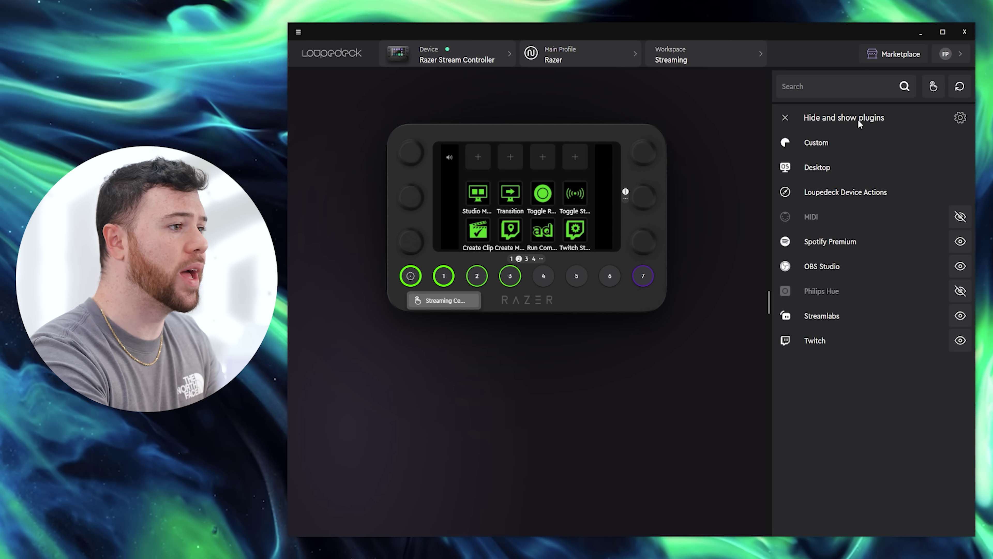
Drag the Desktop Keyboard action Key: 0 onto the empty top-right Streaming Center slot
{"action": "left_click", "coordinate": [784, 118]}
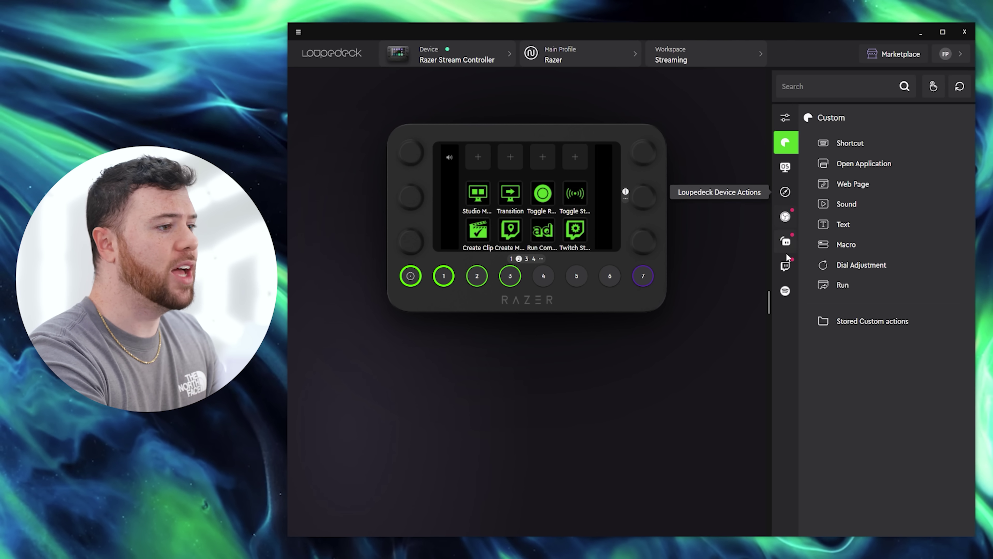
{"action": "left_click", "coordinate": [785, 166]}
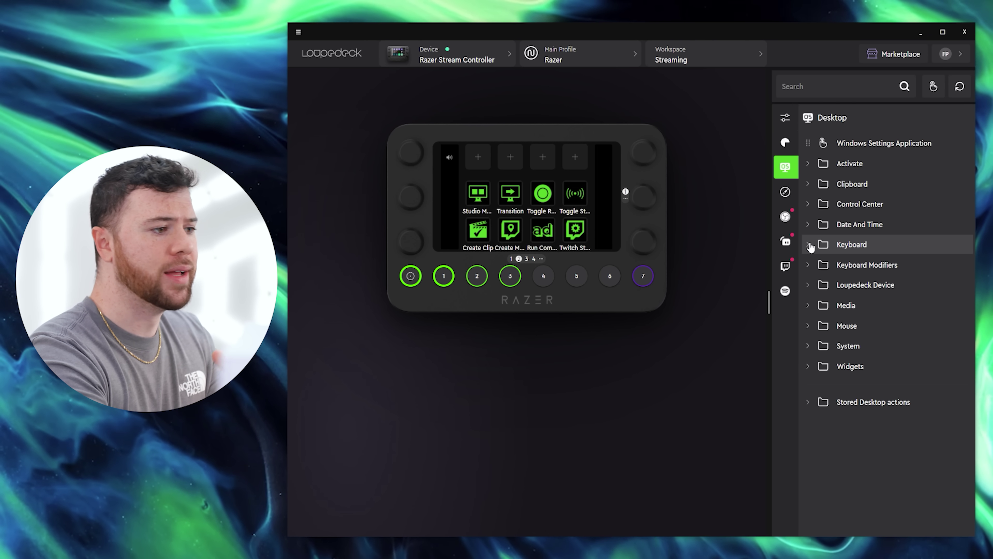
{"action": "left_click", "coordinate": [875, 245]}
{"action": "left_click_drag", "start_coordinate": [865, 428], "coordinate": [574, 158]}
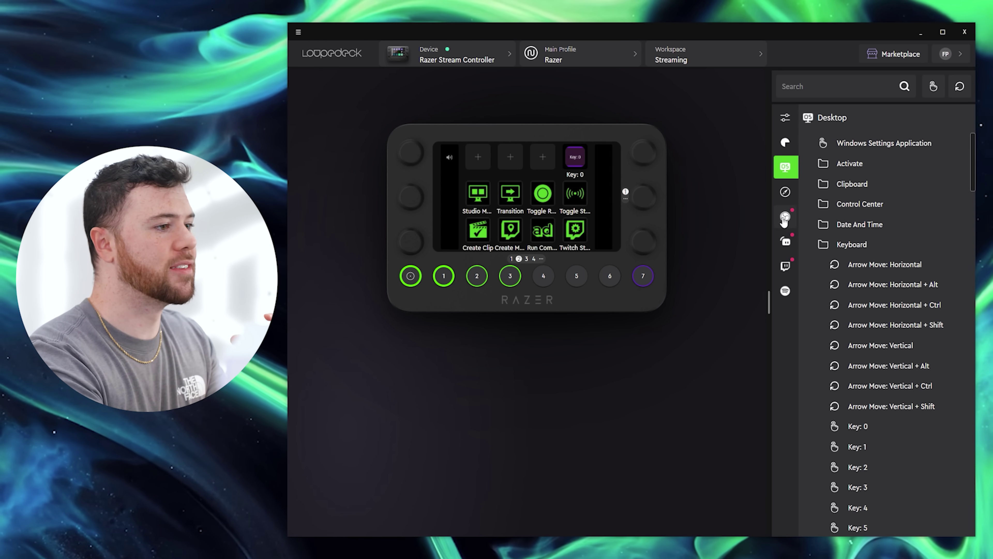
{"action": "left_click", "coordinate": [852, 244]}
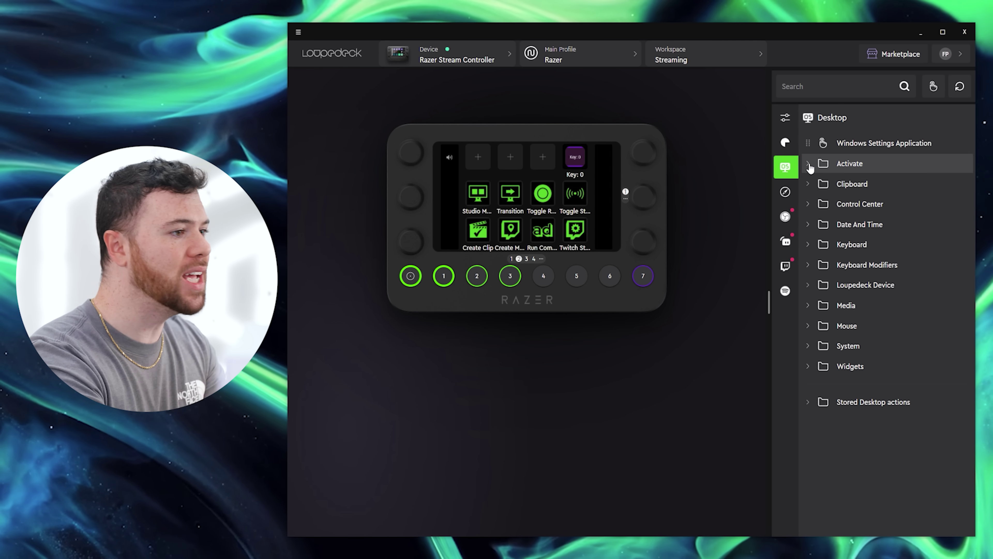
Expand the Activate, Clipboard, Control Center, Date And Time and Keyboard folders
{"action": "left_click", "coordinate": [841, 164]}
{"action": "left_click", "coordinate": [812, 301]}
{"action": "scroll", "coordinate": [815, 309], "scroll_direction": "down", "scroll_amount": 5}
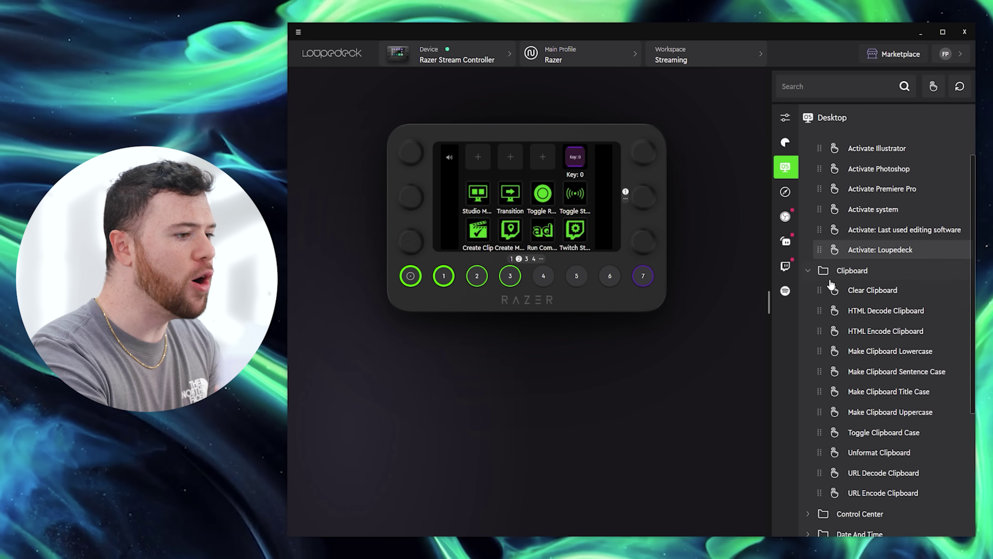
{"action": "left_click", "coordinate": [817, 322]}
{"action": "scroll", "coordinate": [816, 324], "scroll_direction": "down", "scroll_amount": 3}
{"action": "left_click", "coordinate": [807, 343]}
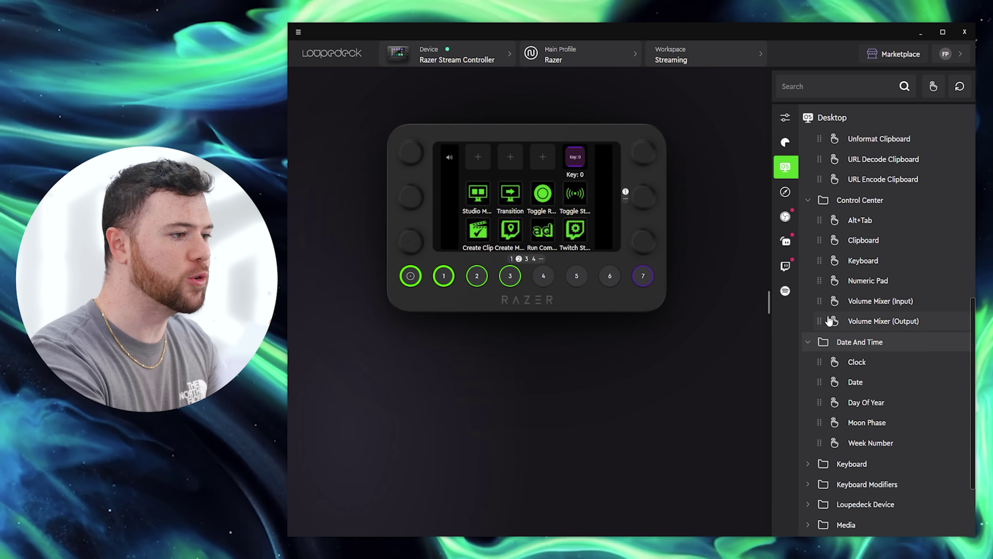
{"action": "scroll", "coordinate": [808, 342], "scroll_direction": "down", "scroll_amount": 3}
{"action": "left_click", "coordinate": [808, 361]}
{"action": "scroll", "coordinate": [872, 392], "scroll_direction": "down", "scroll_amount": 20}
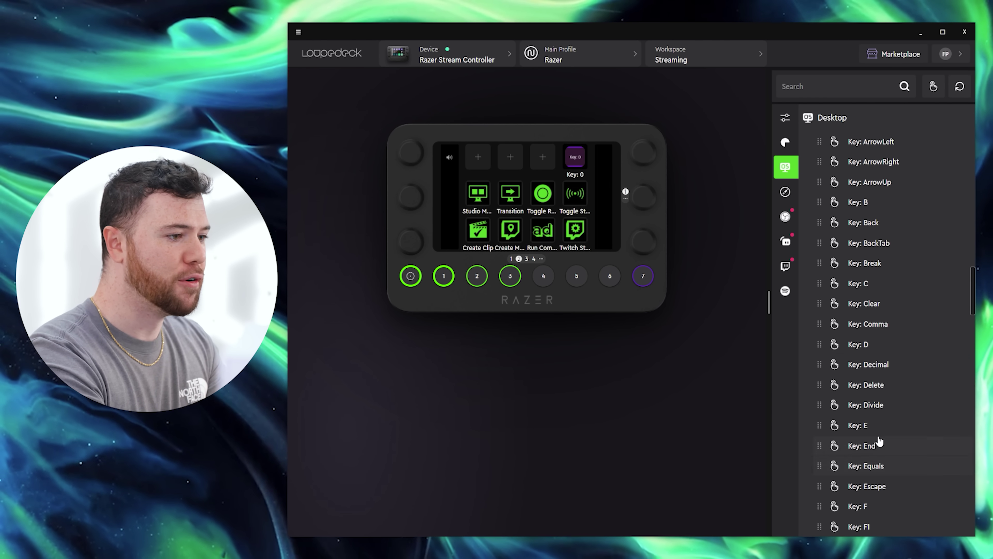
{"action": "scroll", "coordinate": [872, 429], "scroll_direction": "down", "scroll_amount": 10}
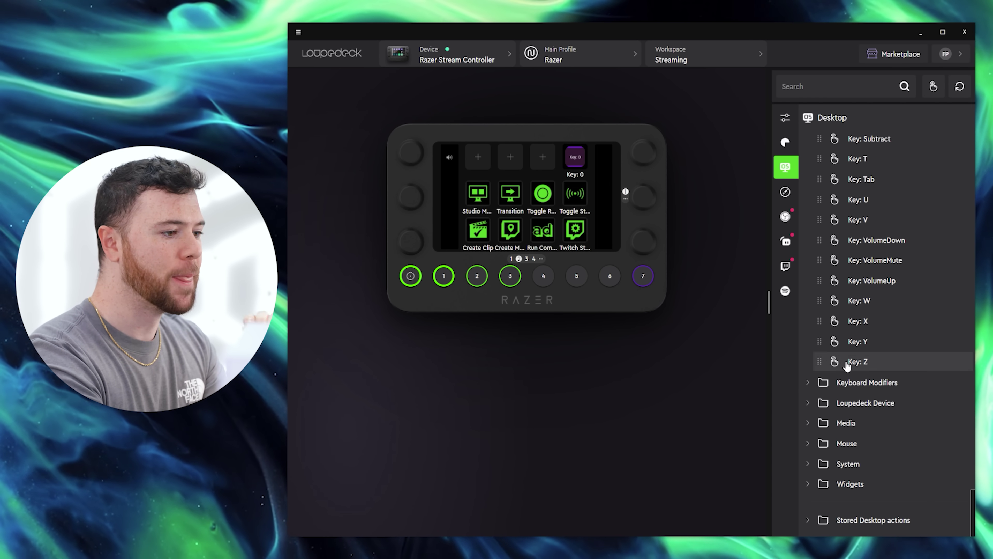
Expand the Keyboard Modifiers, Loupedeck Device, Media, Mouse, System and Widgets folders
{"action": "left_click", "coordinate": [821, 378]}
{"action": "scroll", "coordinate": [850, 391], "scroll_direction": "down", "scroll_amount": 4}
{"action": "left_click", "coordinate": [807, 402]}
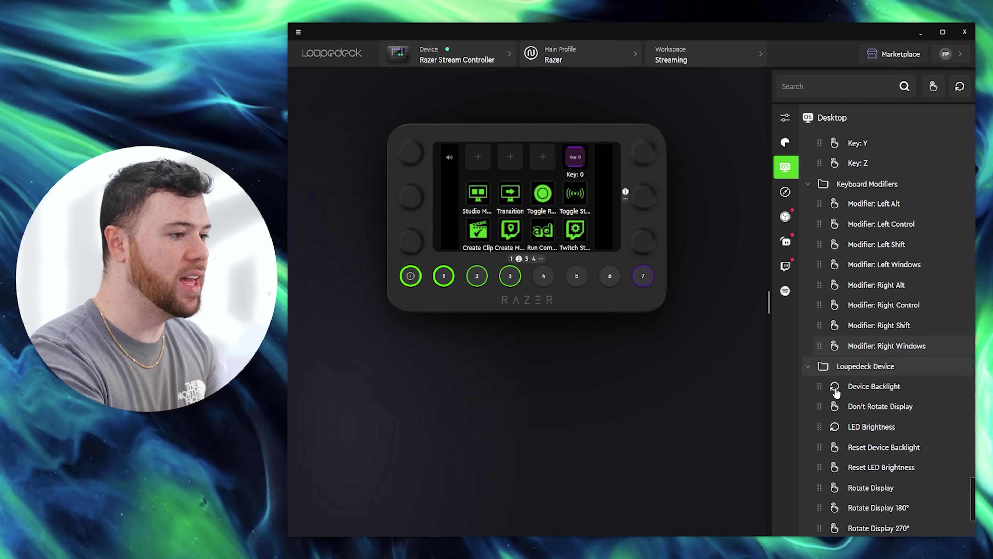
{"action": "scroll", "coordinate": [815, 352], "scroll_direction": "down", "scroll_amount": 4}
{"action": "left_click", "coordinate": [817, 426]}
{"action": "scroll", "coordinate": [826, 415], "scroll_direction": "down", "scroll_amount": 4}
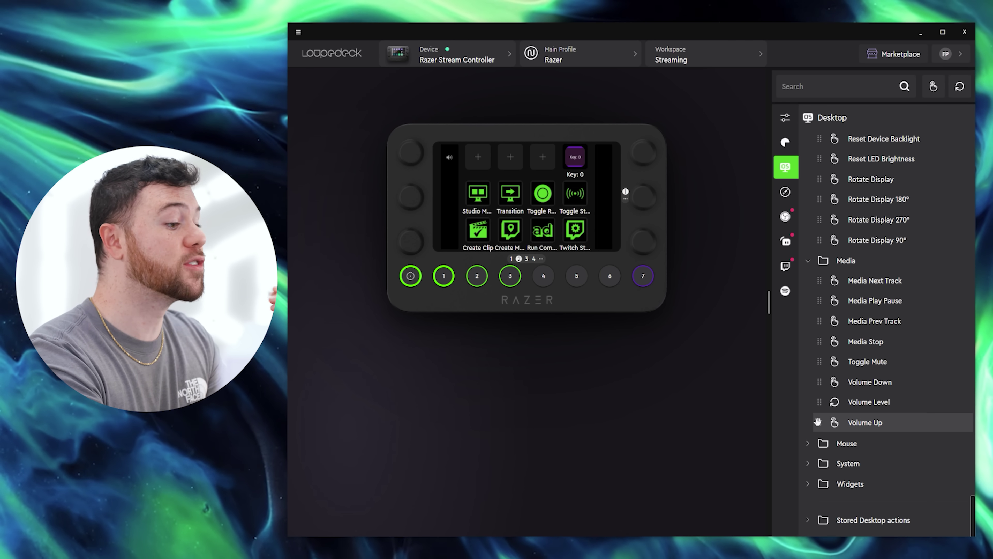
{"action": "left_click", "coordinate": [821, 442]}
{"action": "scroll", "coordinate": [833, 446], "scroll_direction": "down", "scroll_amount": 3}
{"action": "left_click", "coordinate": [808, 463]}
{"action": "scroll", "coordinate": [811, 460], "scroll_direction": "down", "scroll_amount": 5}
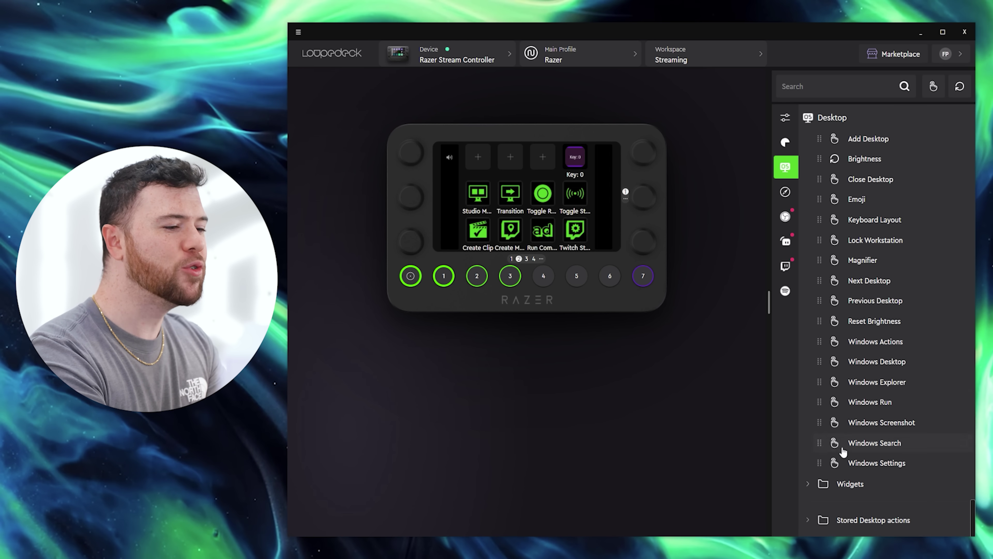
{"action": "left_click", "coordinate": [817, 484]}
Return to the top and display the Loupedeck Device Actions list
{"action": "scroll", "coordinate": [850, 462], "scroll_direction": "up", "scroll_amount": 5}
{"action": "scroll", "coordinate": [857, 463], "scroll_direction": "up", "scroll_amount": 15}
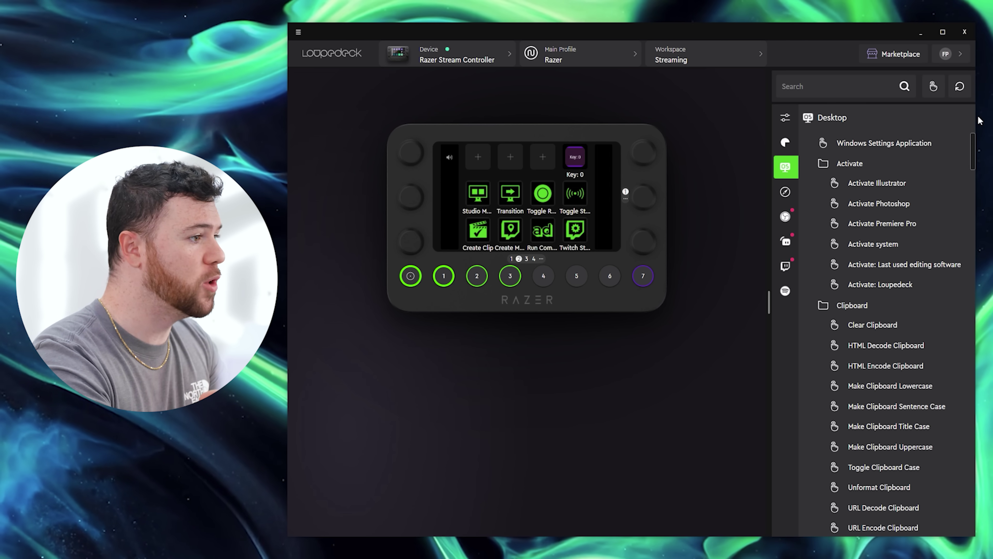
{"action": "left_click", "coordinate": [785, 192]}
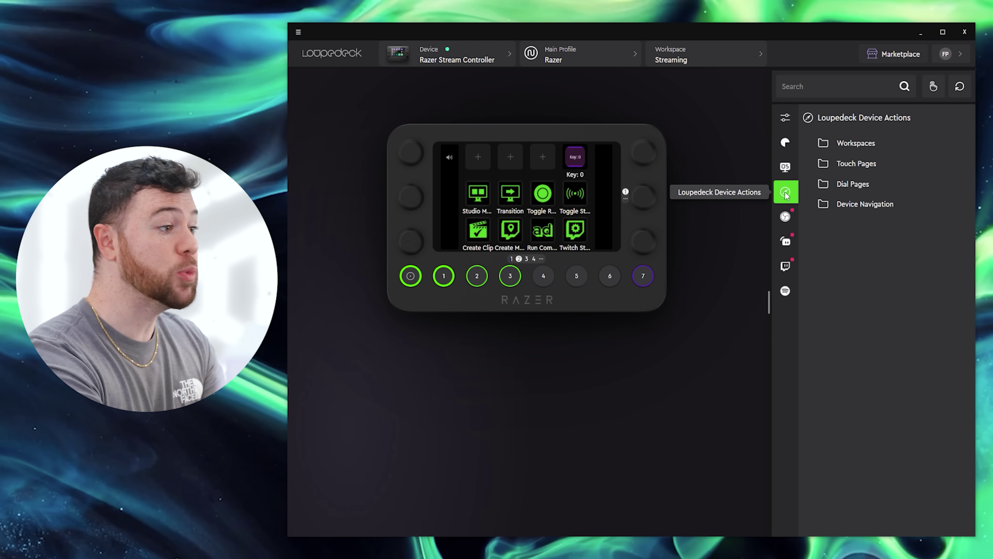
Expand Workspaces and Touch Pages, then view the OBS Studio, Streamlabs and Twitch actions
{"action": "left_click", "coordinate": [808, 145]}
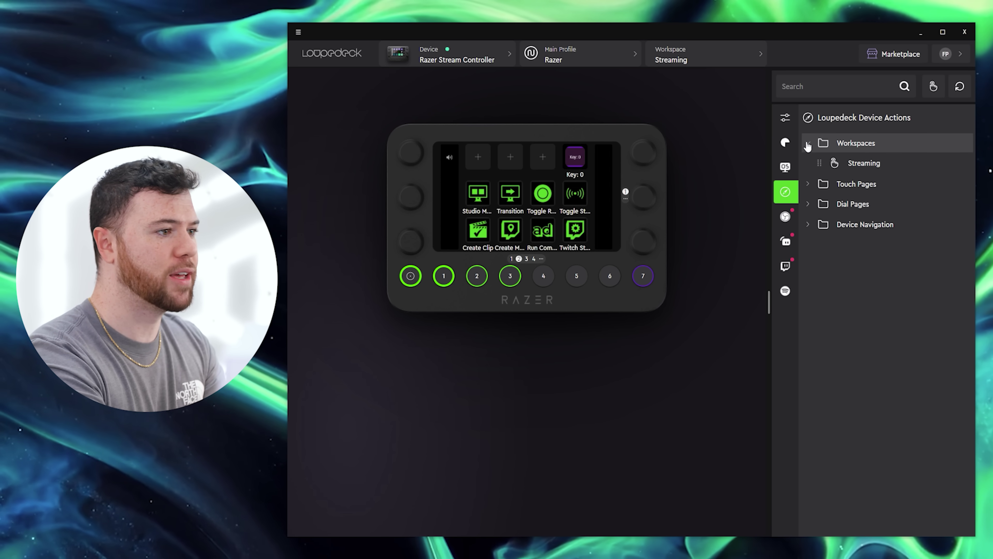
{"action": "left_click", "coordinate": [809, 184]}
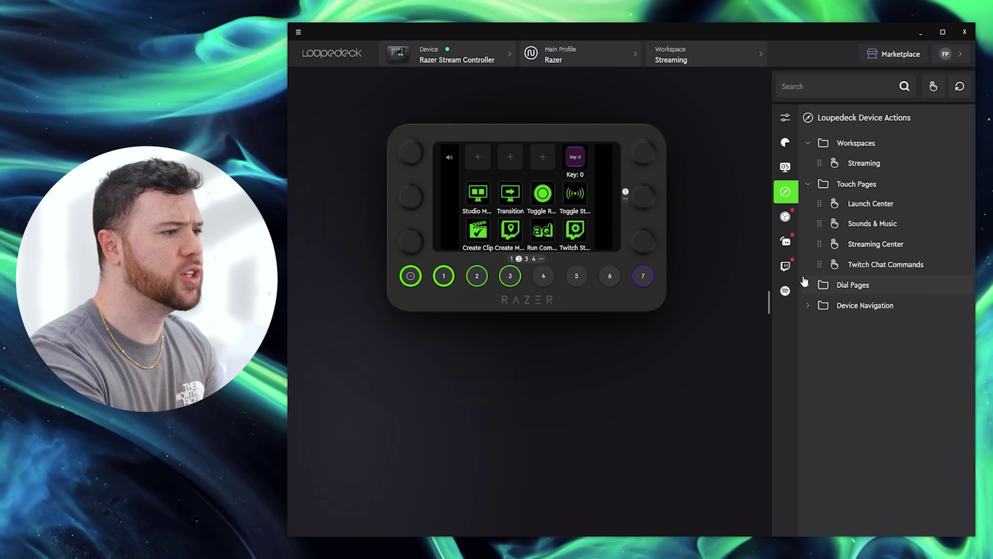
{"action": "left_click", "coordinate": [785, 216]}
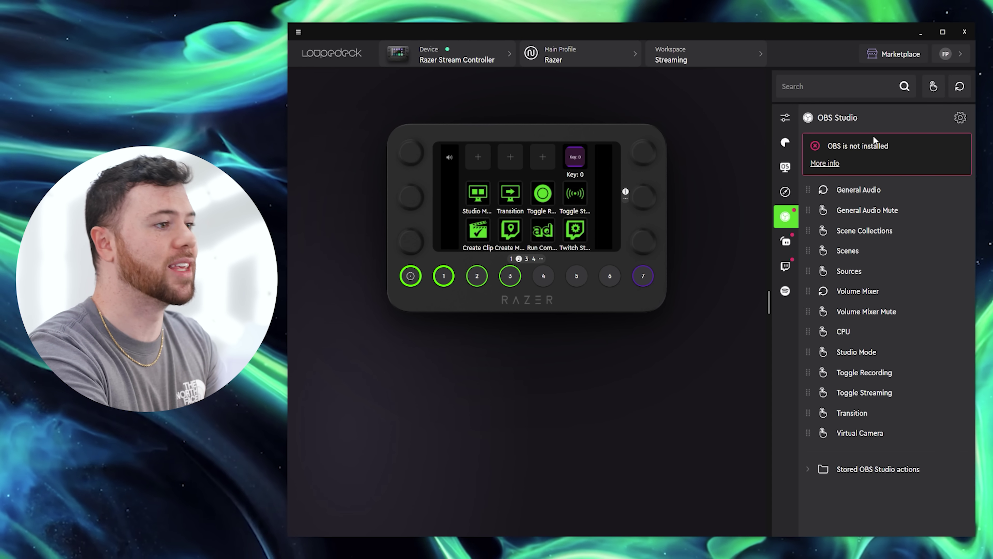
{"action": "left_click", "coordinate": [785, 240]}
{"action": "left_click", "coordinate": [785, 266]}
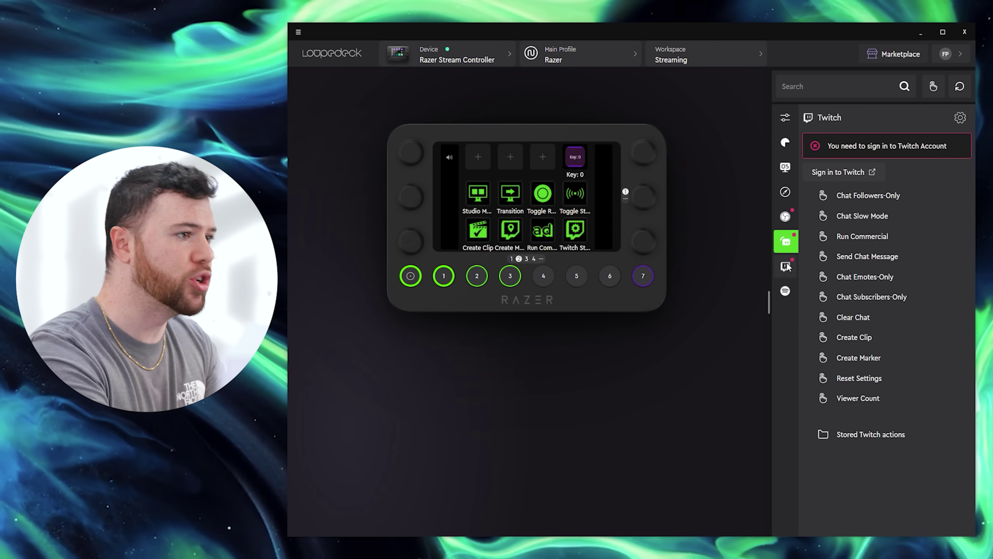
Show Spotify Premium actions, return the device to its app page, and list profiles
{"action": "left_click", "coordinate": [785, 291]}
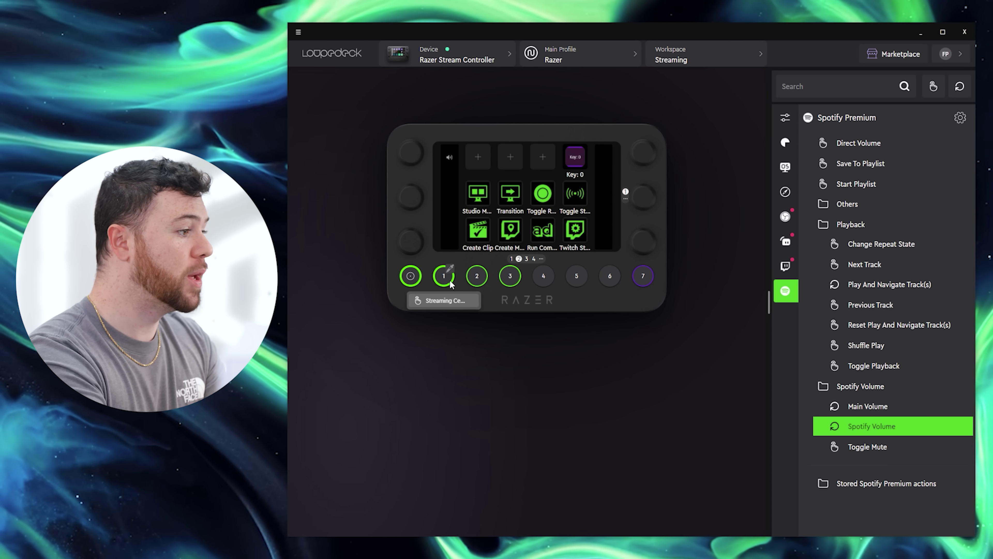
{"action": "left_click", "coordinate": [416, 278]}
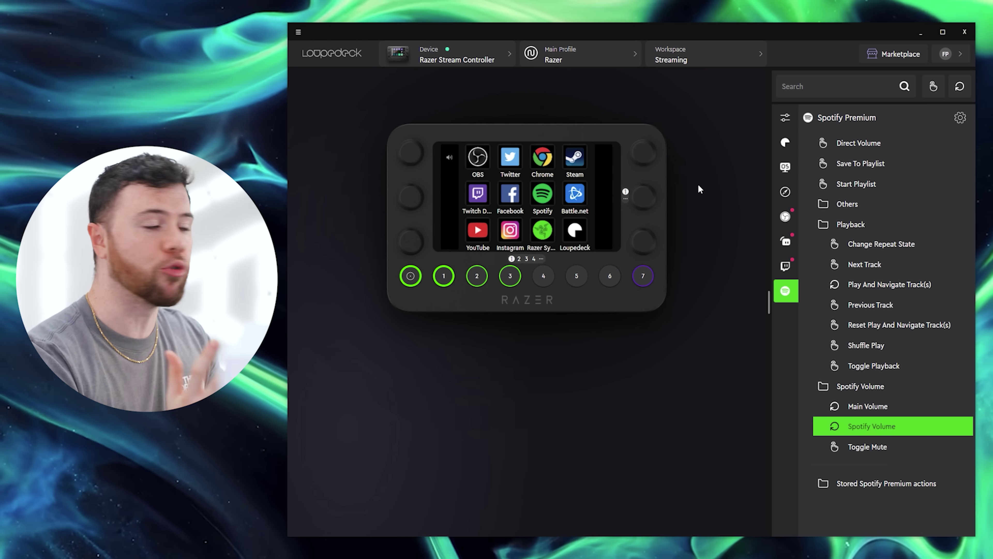
{"action": "left_click", "coordinate": [606, 55]}
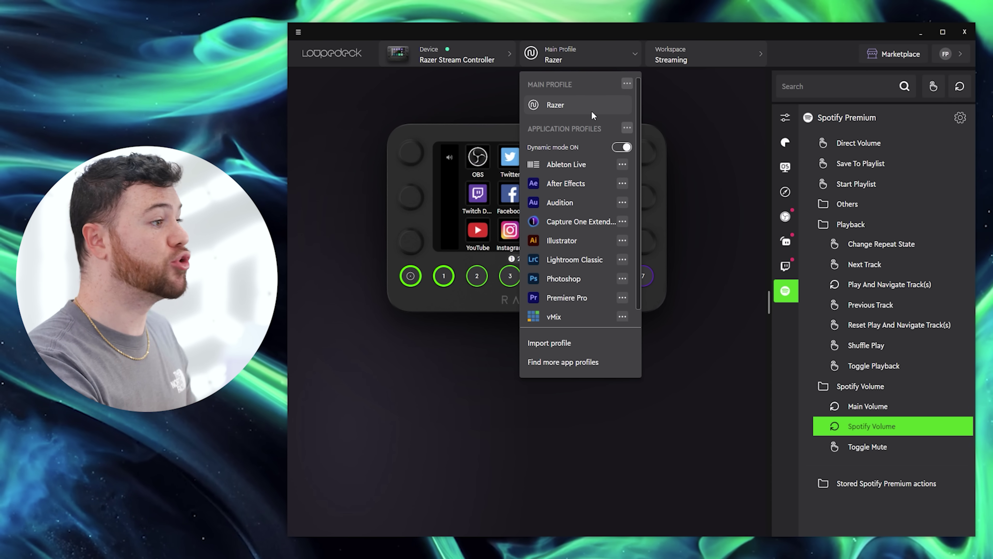
Load the After Effects profile and cycle Hero Actions, Animation & Effects, Color, 3D, then HOME
{"action": "left_click", "coordinate": [594, 184]}
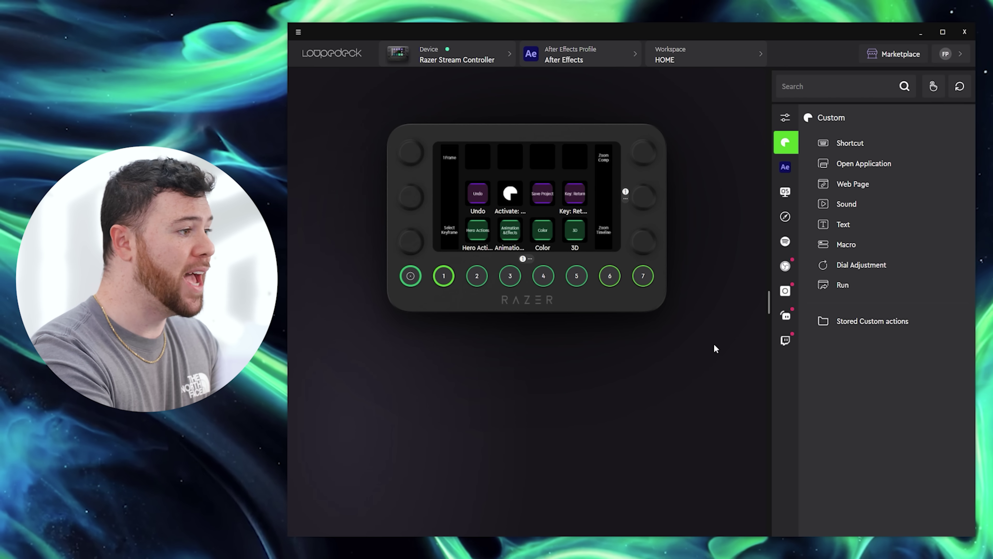
{"action": "left_click", "coordinate": [480, 277]}
{"action": "left_click", "coordinate": [510, 276]}
{"action": "left_click", "coordinate": [576, 275]}
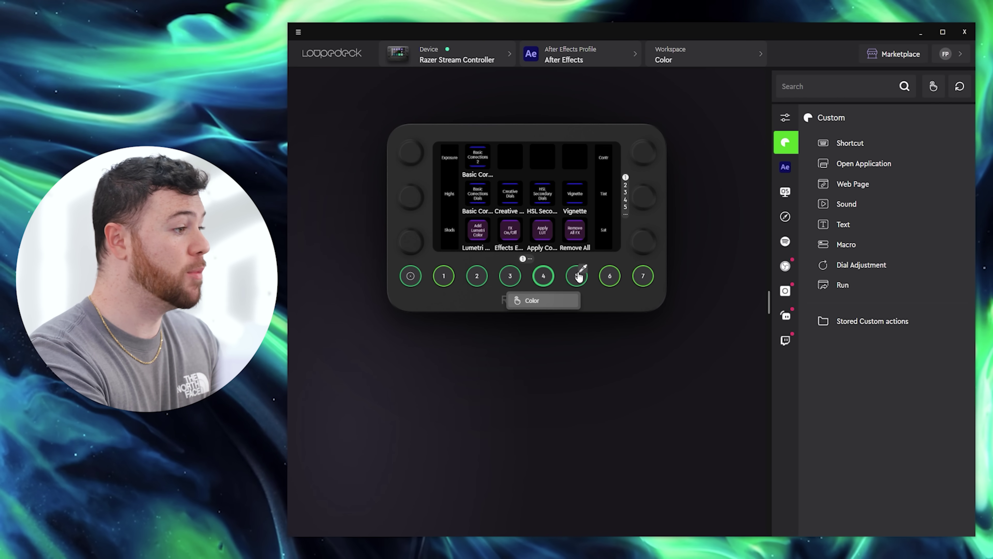
{"action": "left_click", "coordinate": [610, 276]}
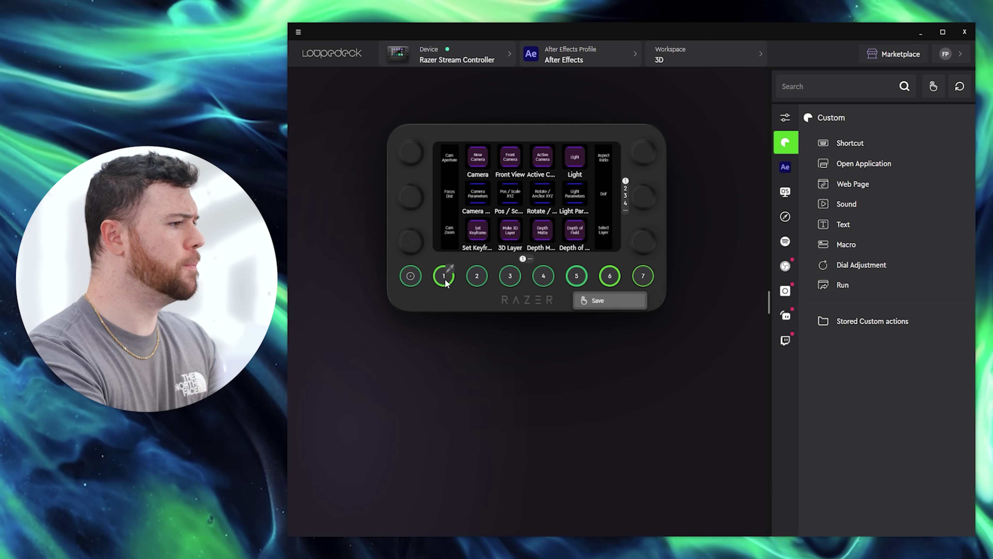
{"action": "left_click", "coordinate": [410, 282]}
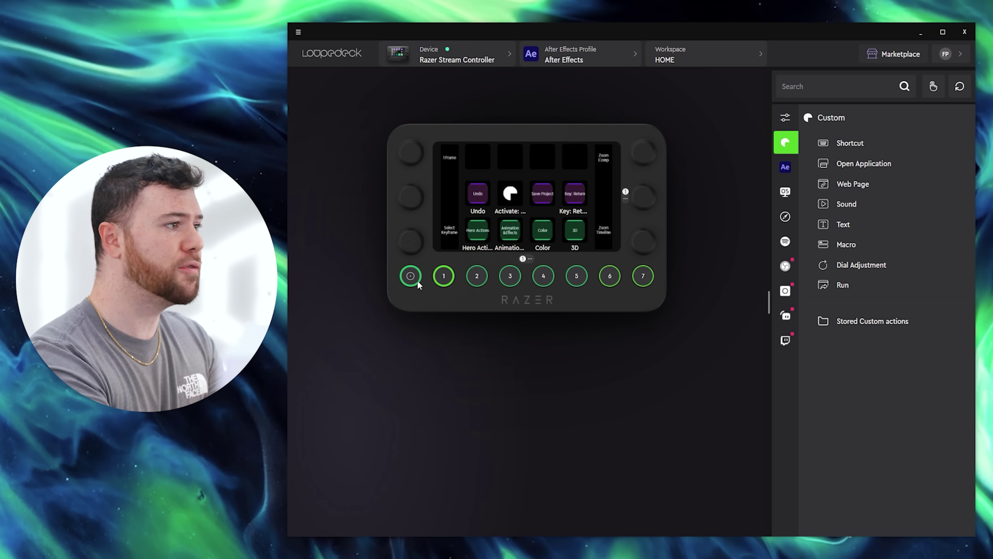
Switch profiles to Photoshop, then Premiere Pro, then Razer, and view its workspaces
{"action": "left_click", "coordinate": [571, 58]}
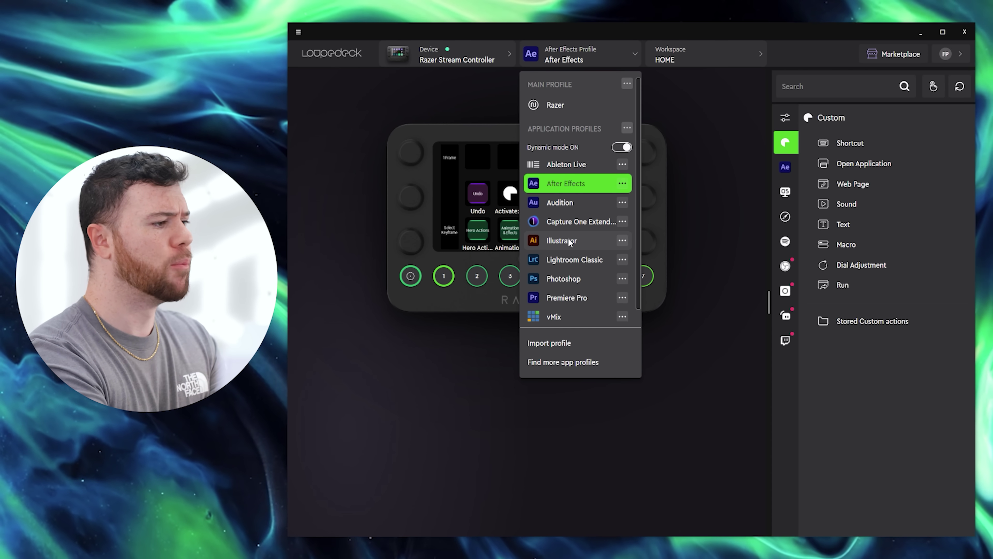
{"action": "scroll", "coordinate": [571, 254], "scroll_direction": "down", "scroll_amount": 1}
{"action": "left_click", "coordinate": [573, 270]}
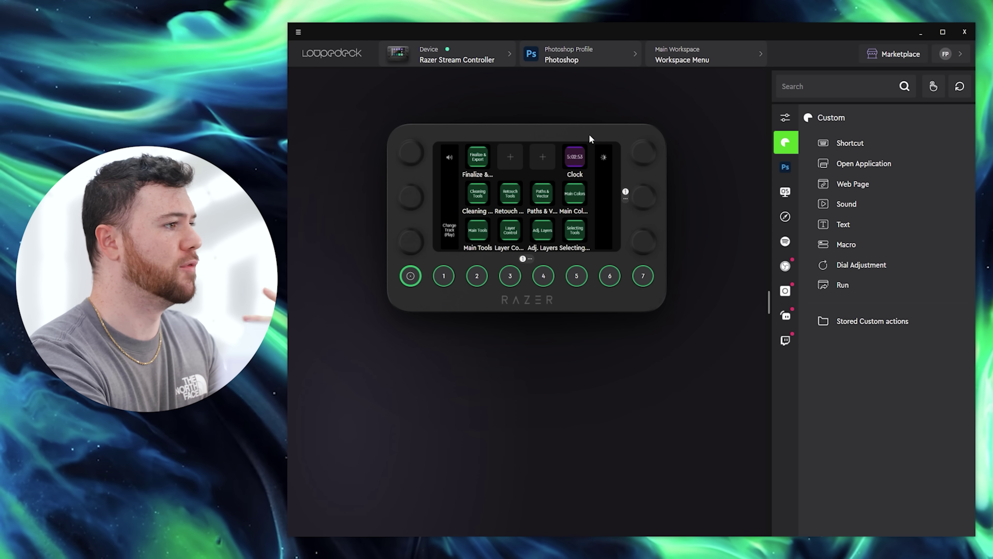
{"action": "left_click", "coordinate": [581, 60]}
{"action": "left_click", "coordinate": [574, 296]}
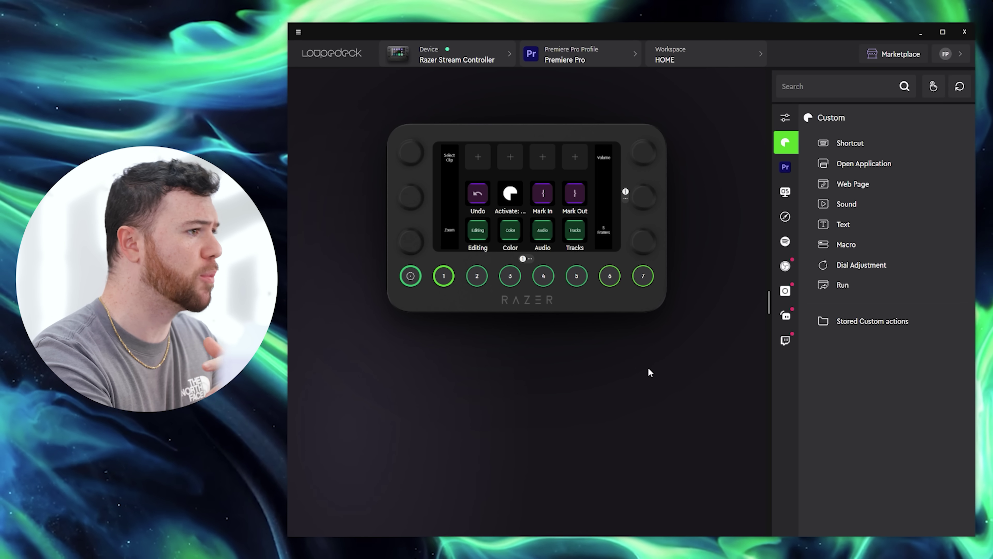
{"action": "left_click", "coordinate": [570, 63]}
{"action": "left_click", "coordinate": [568, 104]}
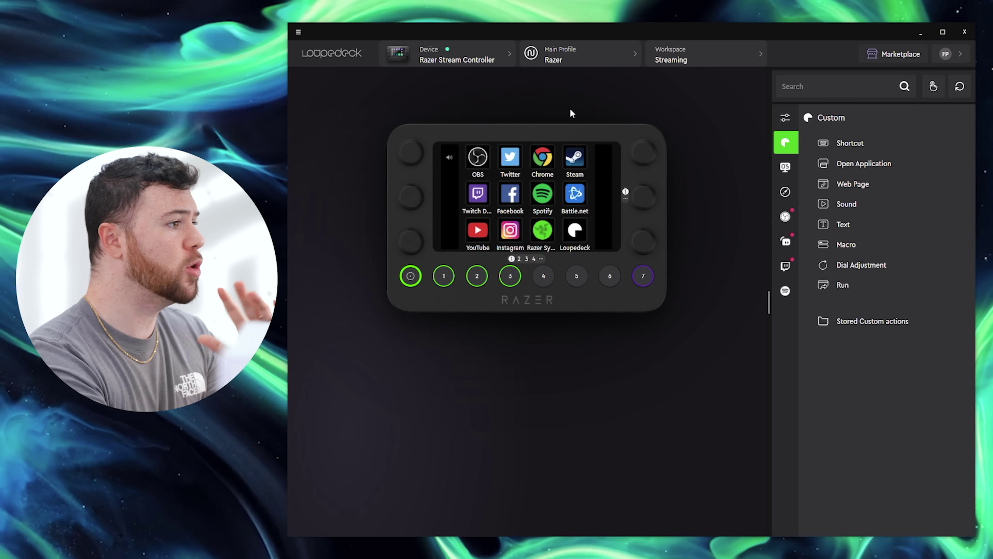
{"action": "left_click", "coordinate": [698, 63]}
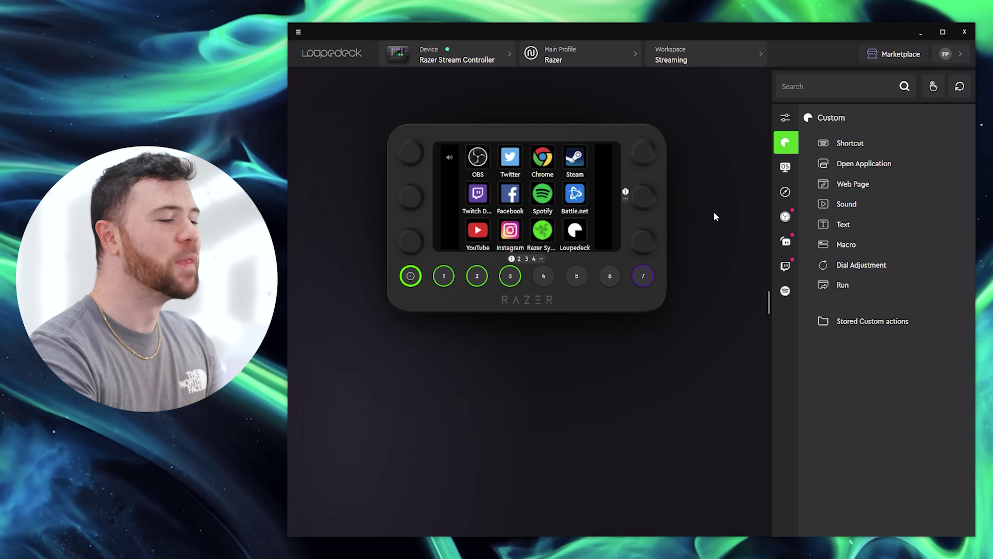
Flip through Device Actions, OBS Studio and Streamlabs to Spotify Premium, then back to Streamlabs
{"action": "left_click", "coordinate": [786, 194]}
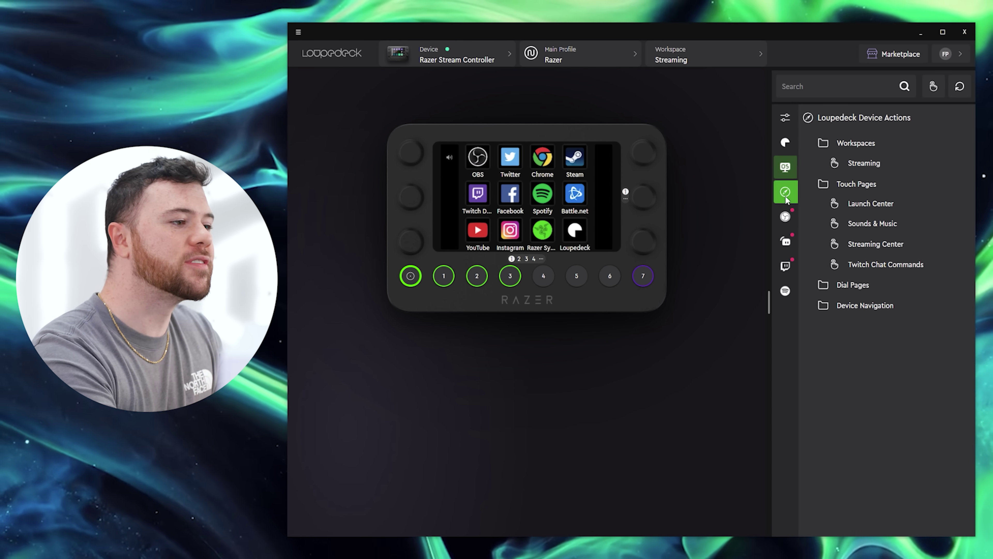
{"action": "left_click", "coordinate": [785, 216]}
{"action": "left_click", "coordinate": [785, 240]}
{"action": "left_click", "coordinate": [785, 291]}
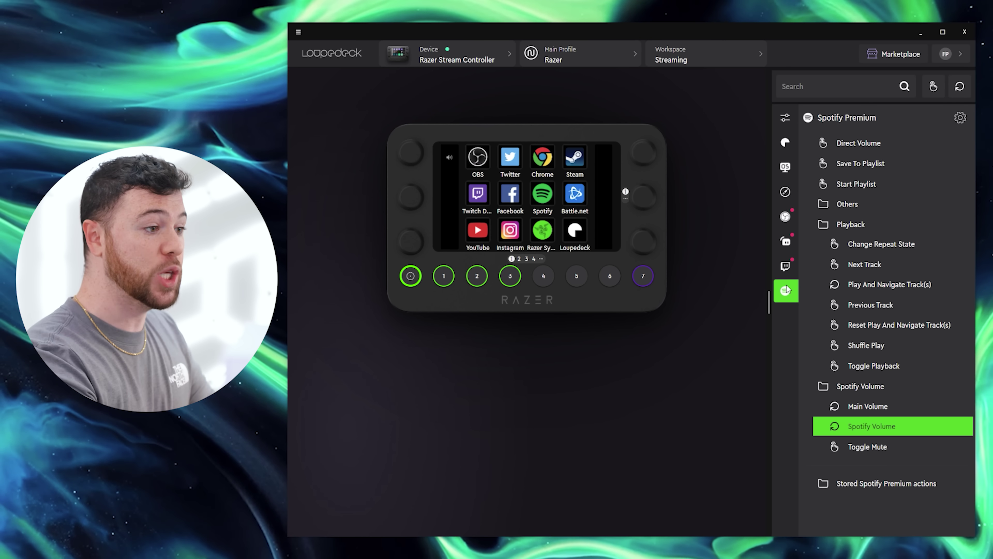
{"action": "left_click", "coordinate": [787, 240]}
Move the action panel from OBS Studio and Device Actions to the Desktop actions
{"action": "left_click", "coordinate": [786, 216]}
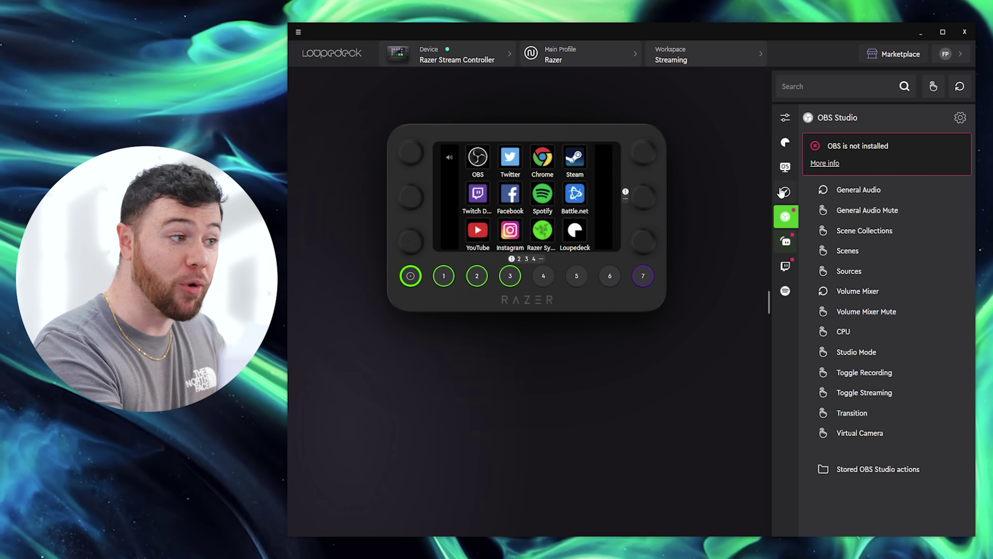
{"action": "left_click", "coordinate": [785, 191]}
{"action": "left_click", "coordinate": [785, 167]}
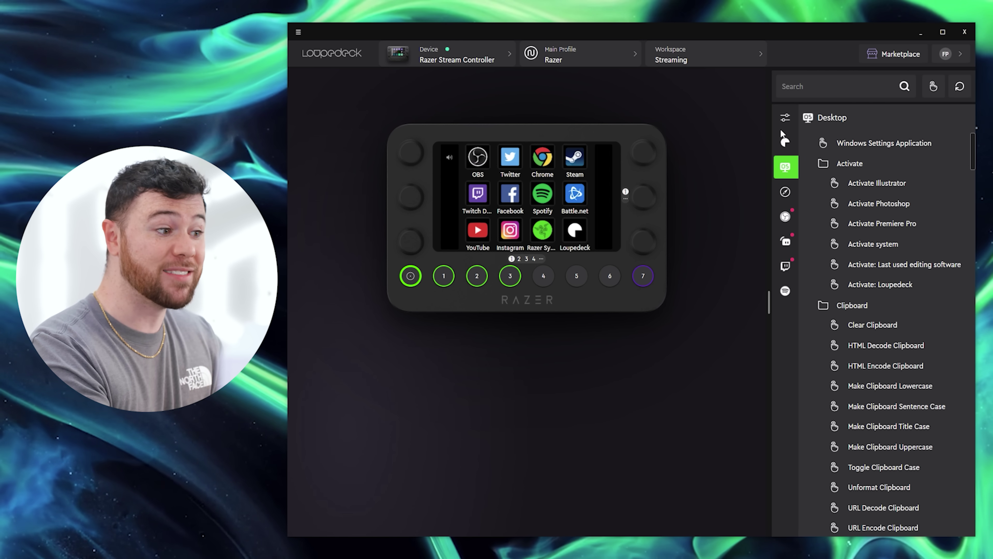
Collapse all eleven Desktop folders, from Activate down to Widgets
{"action": "left_click", "coordinate": [808, 163]}
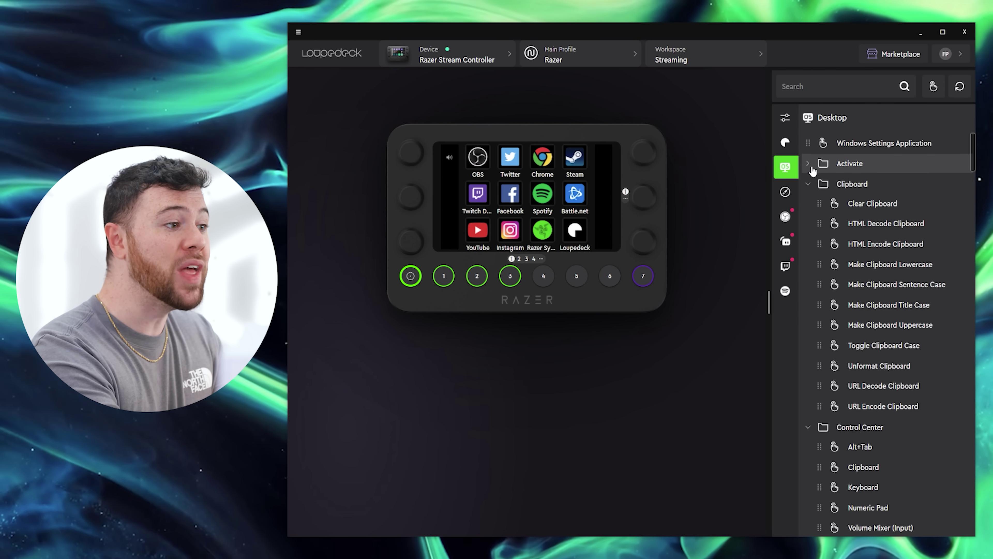
{"action": "left_click", "coordinate": [807, 185]}
{"action": "left_click", "coordinate": [807, 205]}
{"action": "left_click", "coordinate": [807, 225]}
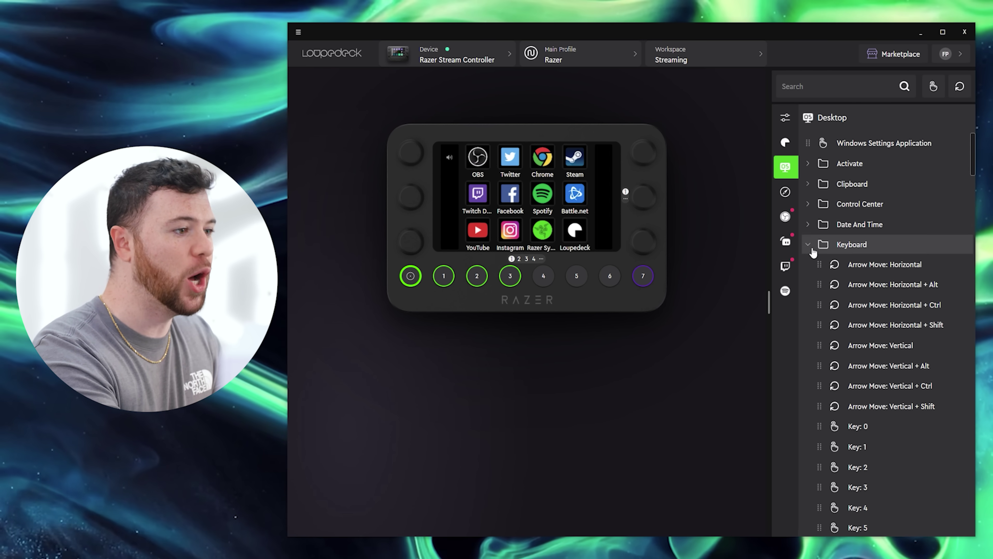
{"action": "left_click", "coordinate": [808, 245]}
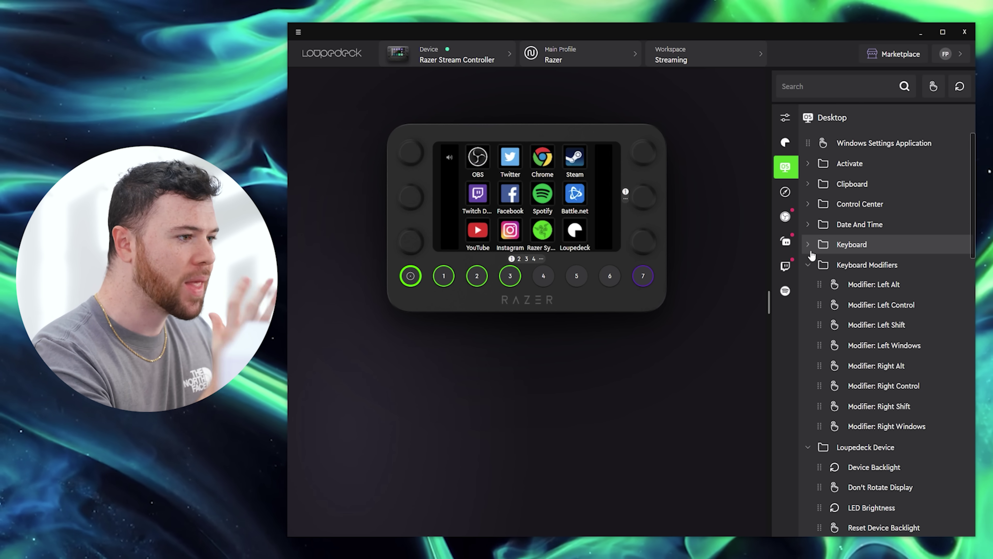
{"action": "left_click", "coordinate": [809, 264]}
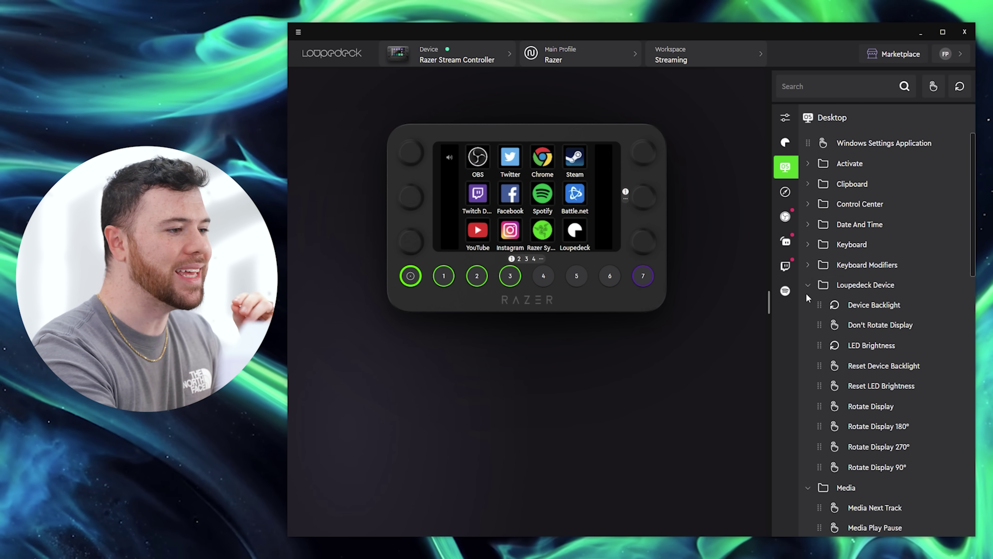
{"action": "left_click", "coordinate": [810, 285]}
{"action": "left_click", "coordinate": [808, 305]}
{"action": "left_click", "coordinate": [808, 325]}
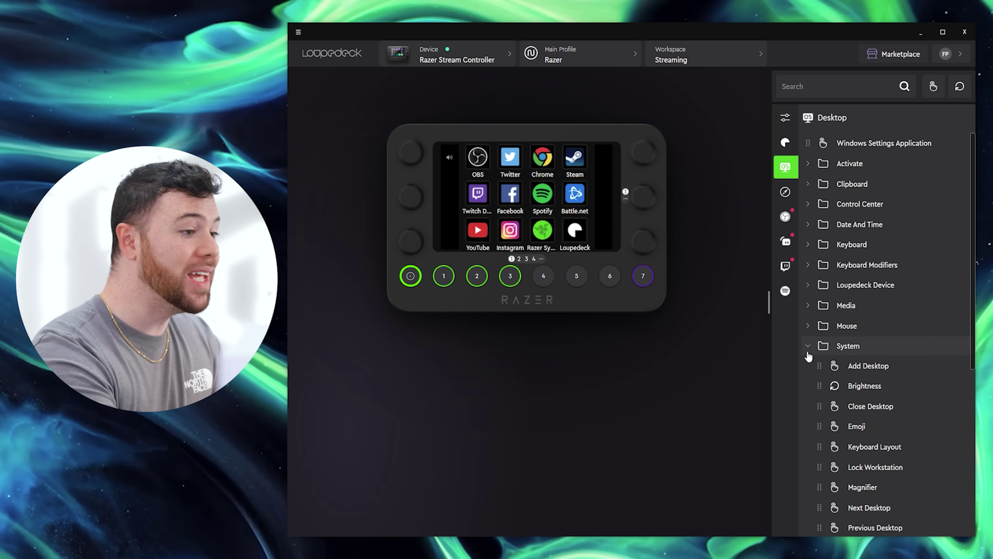
{"action": "left_click", "coordinate": [808, 346]}
{"action": "left_click", "coordinate": [808, 366]}
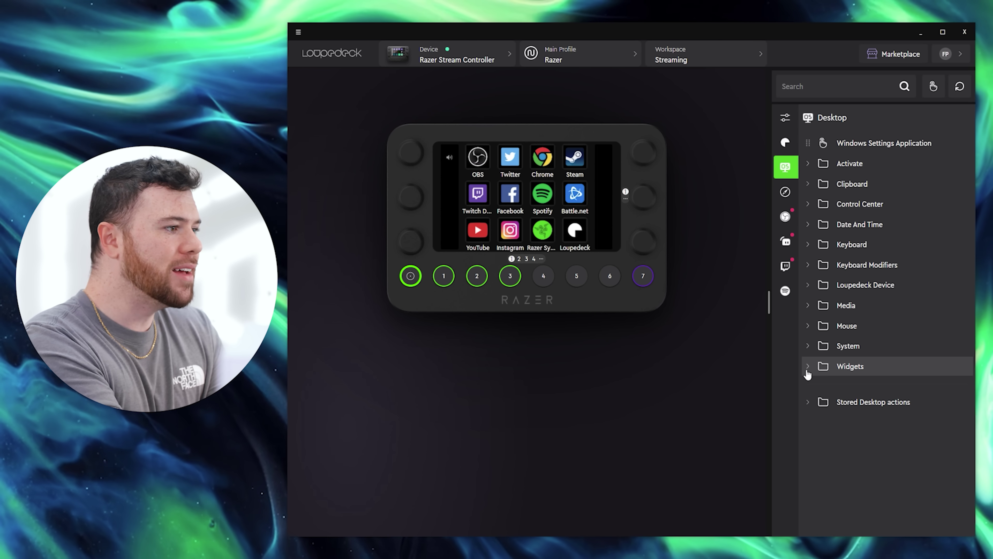
Open the Razer Synapse open-application action for editing
{"action": "left_click", "coordinate": [540, 234]}
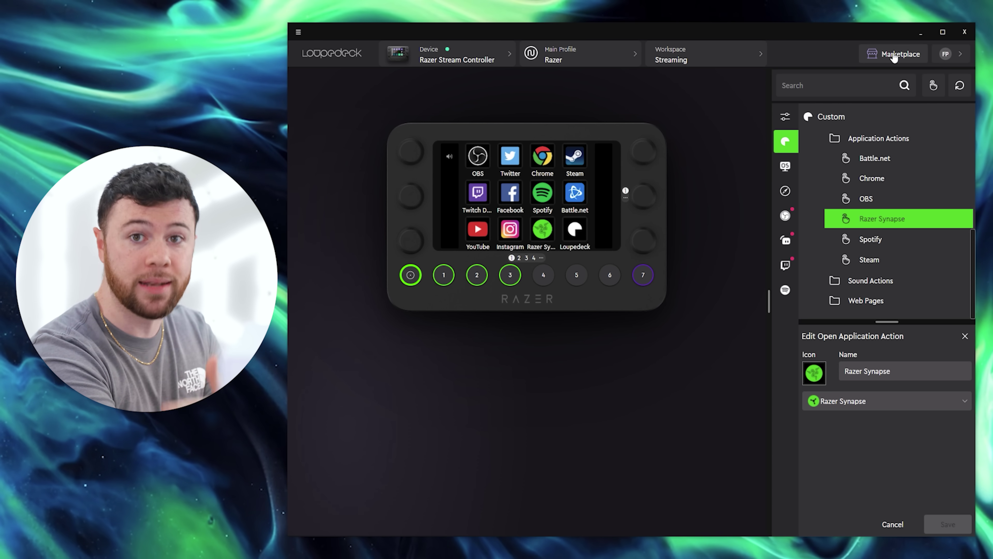
Bring up the Loupedeck Marketplace
{"action": "left_click", "coordinate": [895, 56]}
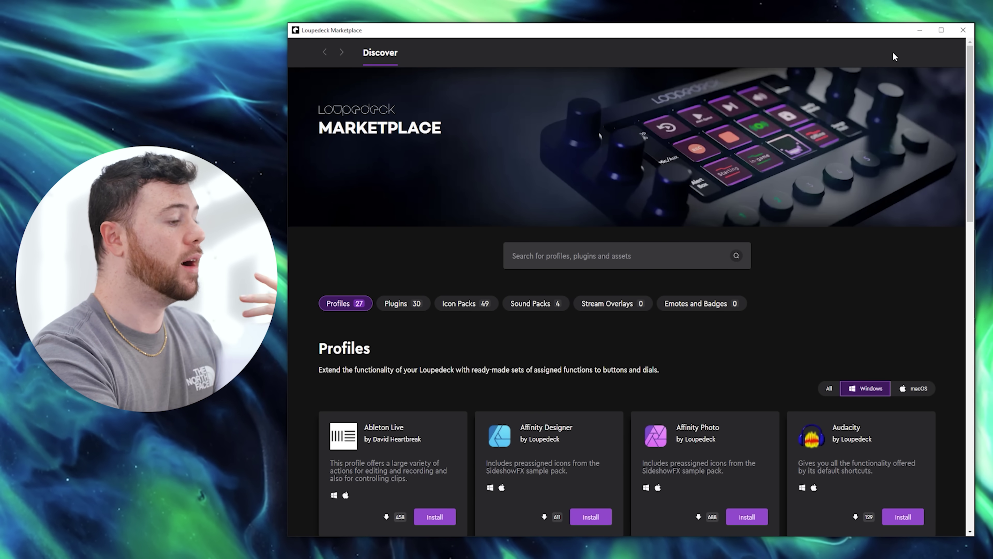
Scroll through the Marketplace Profiles grid
{"action": "scroll", "coordinate": [880, 246], "scroll_direction": "down", "scroll_amount": 2}
{"action": "scroll", "coordinate": [886, 245], "scroll_direction": "down", "scroll_amount": 2}
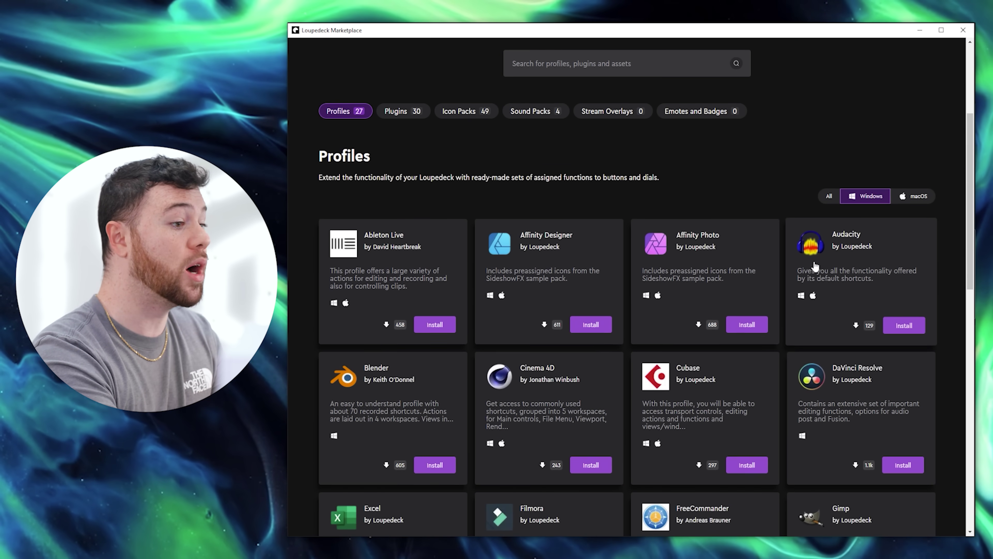
{"action": "scroll", "coordinate": [821, 270], "scroll_direction": "down", "scroll_amount": 4}
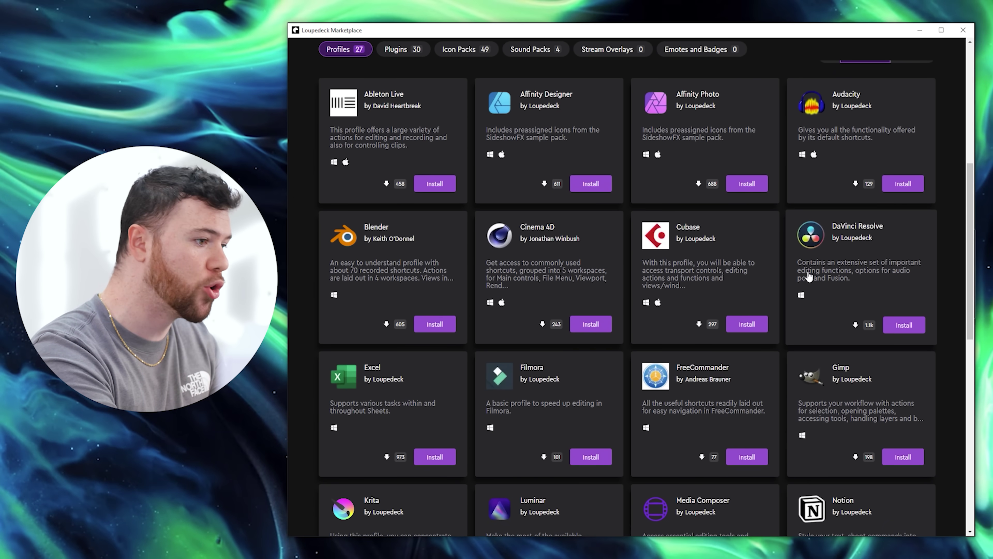
{"action": "scroll", "coordinate": [823, 279], "scroll_direction": "down", "scroll_amount": 3}
{"action": "scroll", "coordinate": [533, 291], "scroll_direction": "down", "scroll_amount": 2}
{"action": "scroll", "coordinate": [405, 308], "scroll_direction": "up", "scroll_amount": 12}
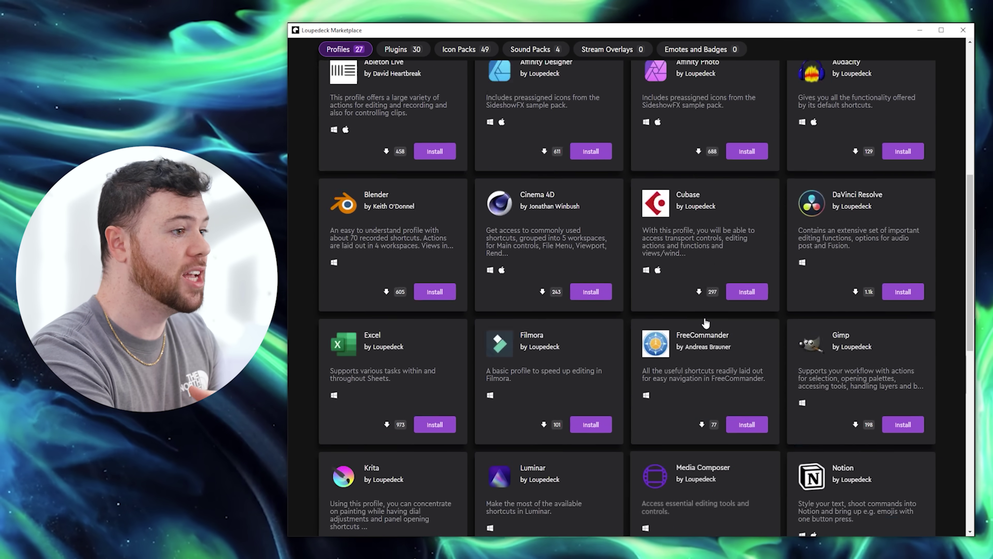
Browse the available Marketplace plugins
{"action": "left_click", "coordinate": [405, 304]}
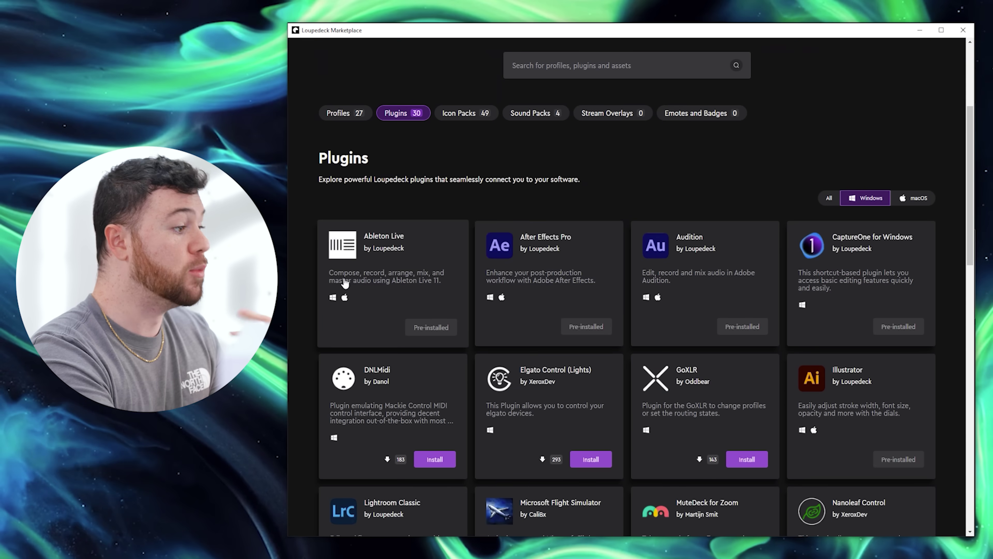
{"action": "scroll", "coordinate": [660, 255], "scroll_direction": "down", "scroll_amount": 3}
{"action": "scroll", "coordinate": [872, 320], "scroll_direction": "down", "scroll_amount": 8}
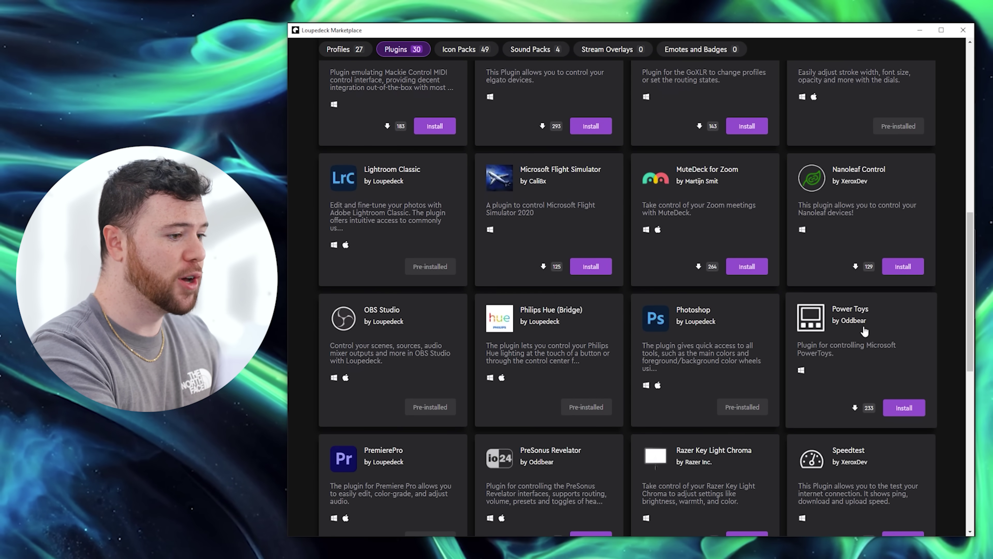
{"action": "scroll", "coordinate": [859, 326], "scroll_direction": "up", "scroll_amount": 7}
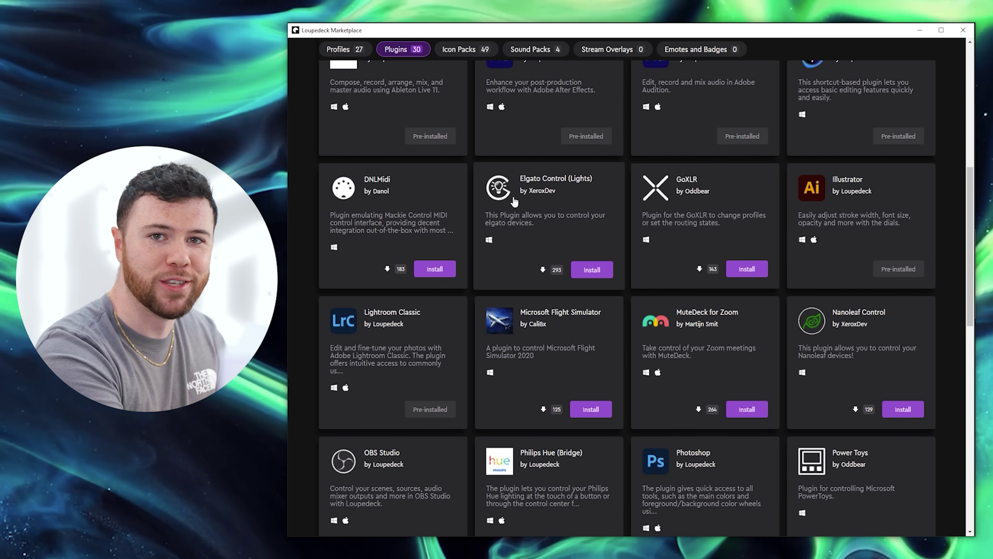
{"action": "scroll", "coordinate": [477, 257], "scroll_direction": "up", "scroll_amount": 8}
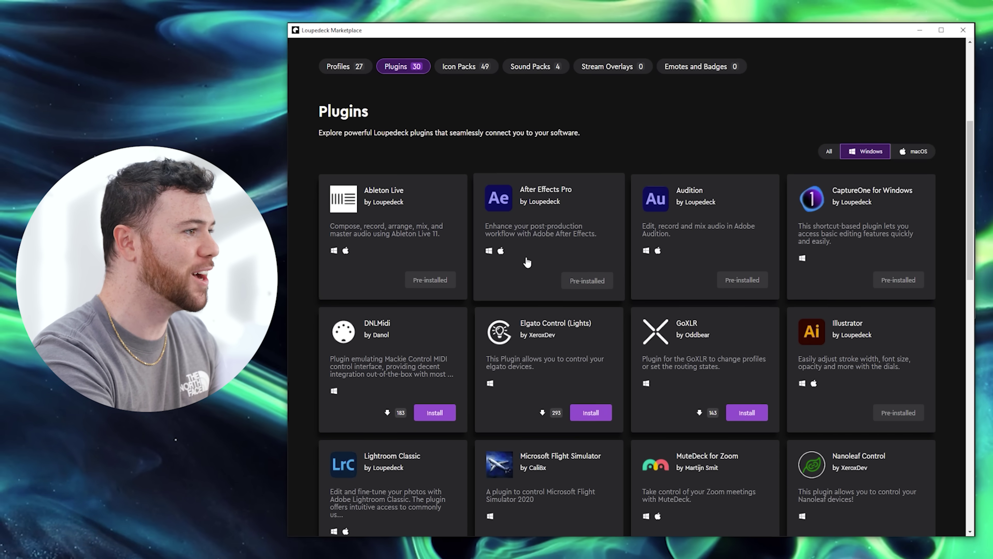
Browse the Icon Packs listing, then close the Marketplace window
{"action": "left_click", "coordinate": [478, 258]}
{"action": "scroll", "coordinate": [481, 258], "scroll_direction": "down", "scroll_amount": 5}
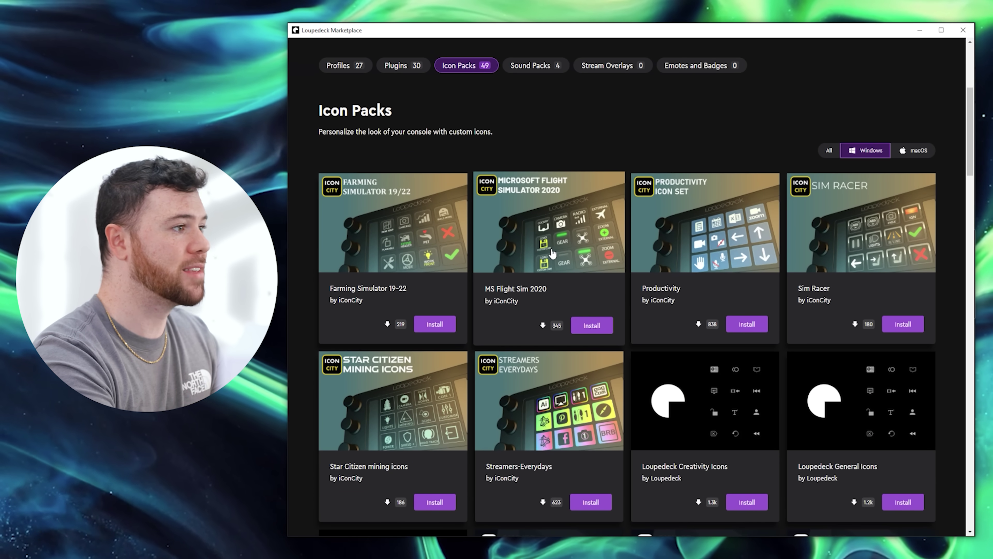
{"action": "scroll", "coordinate": [540, 261], "scroll_direction": "down", "scroll_amount": 4}
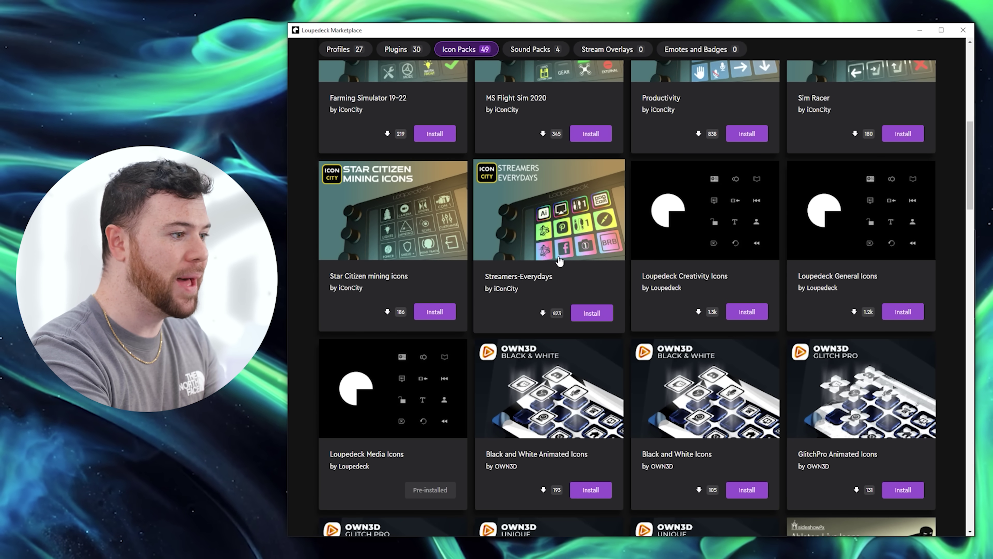
{"action": "scroll", "coordinate": [560, 261], "scroll_direction": "down", "scroll_amount": 2}
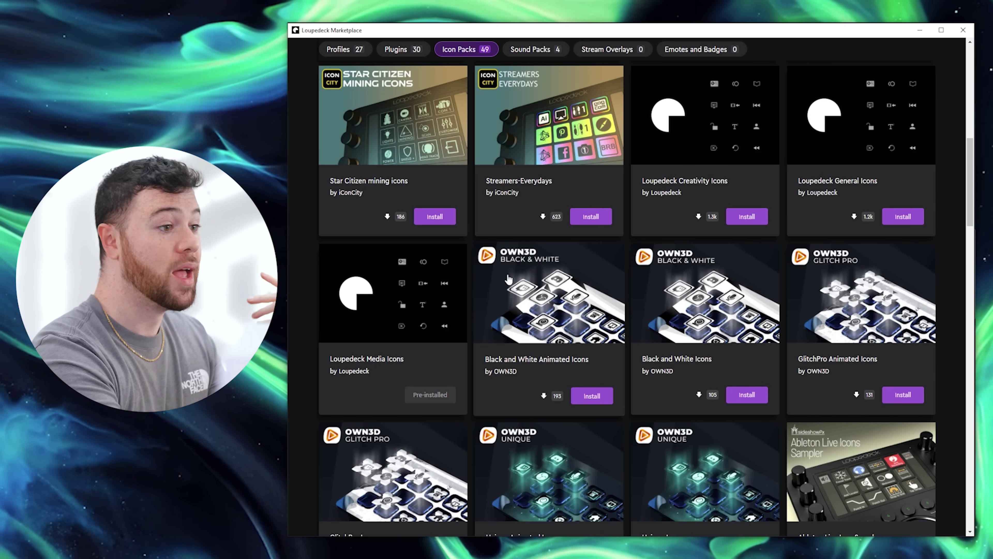
{"action": "scroll", "coordinate": [508, 278], "scroll_direction": "down", "scroll_amount": 10}
{"action": "scroll", "coordinate": [593, 261], "scroll_direction": "up", "scroll_amount": 18}
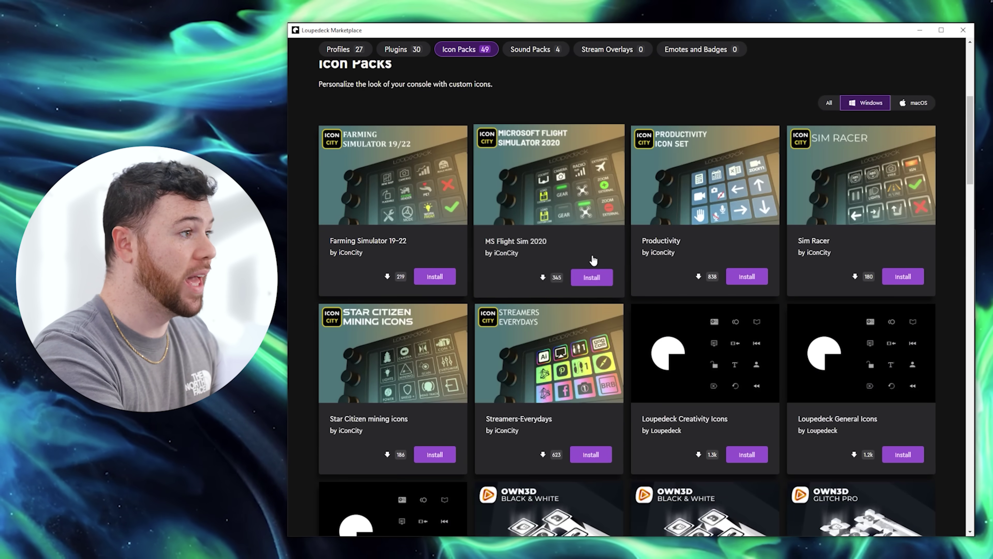
{"action": "scroll", "coordinate": [593, 261], "scroll_direction": "up", "scroll_amount": 6}
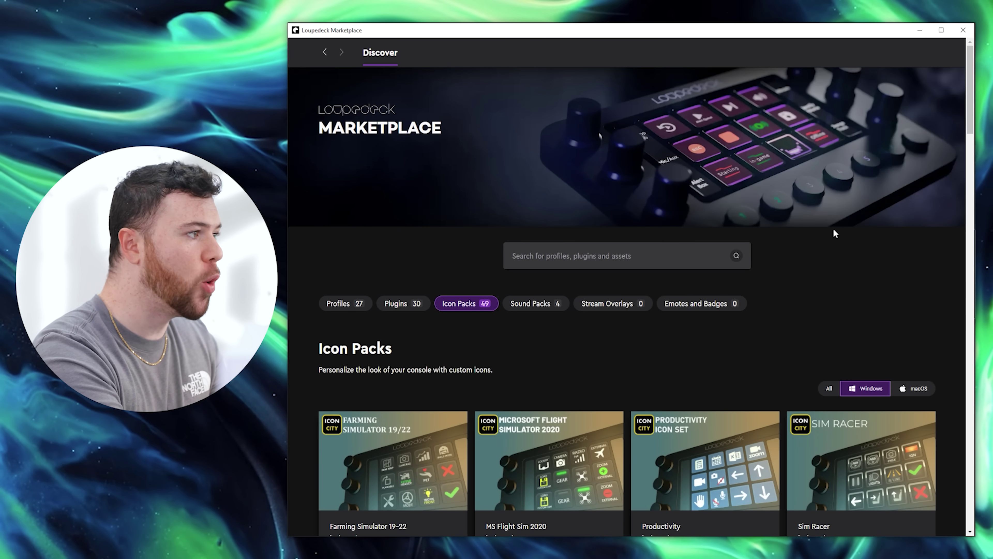
{"action": "left_click", "coordinate": [963, 31]}
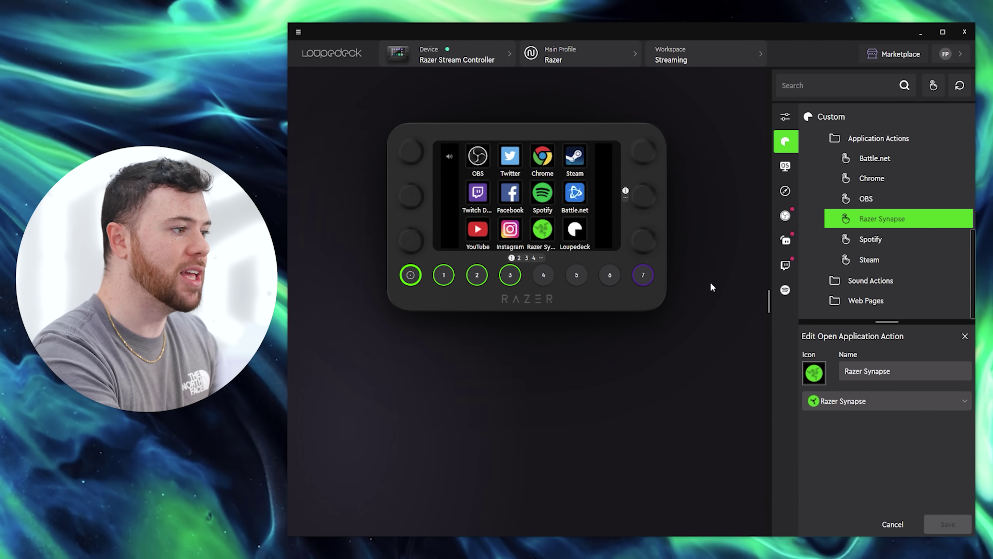